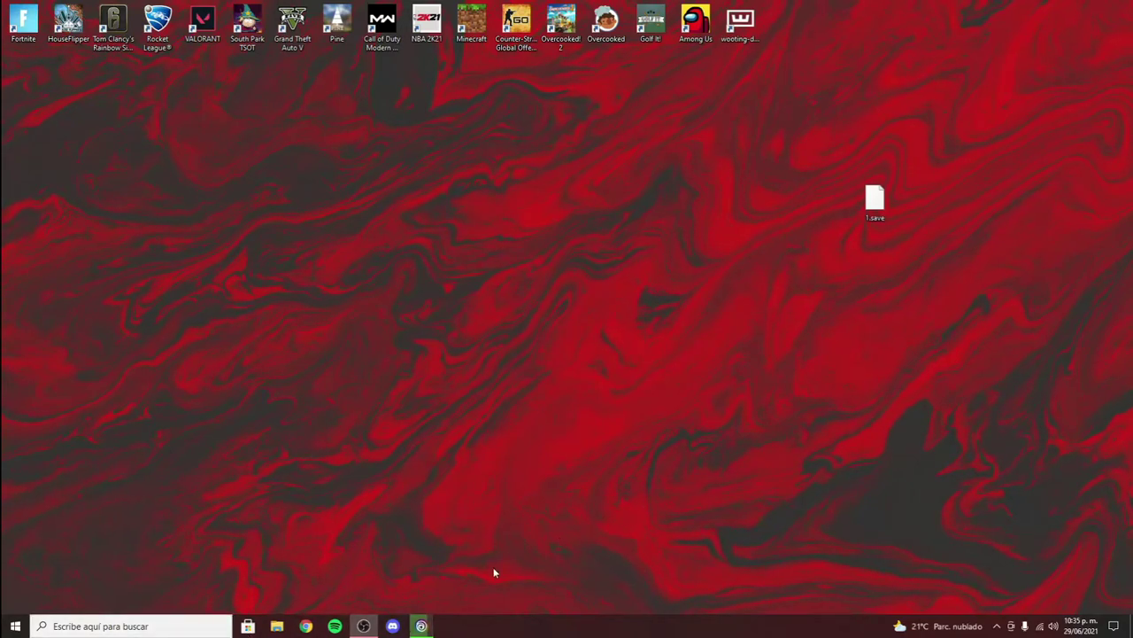
- Open the Ubisoft Connect settings, check that cloud save synchronization is disabled, and close Ubisoft Connect
{"action": "left_click", "coordinate": [423, 626]}
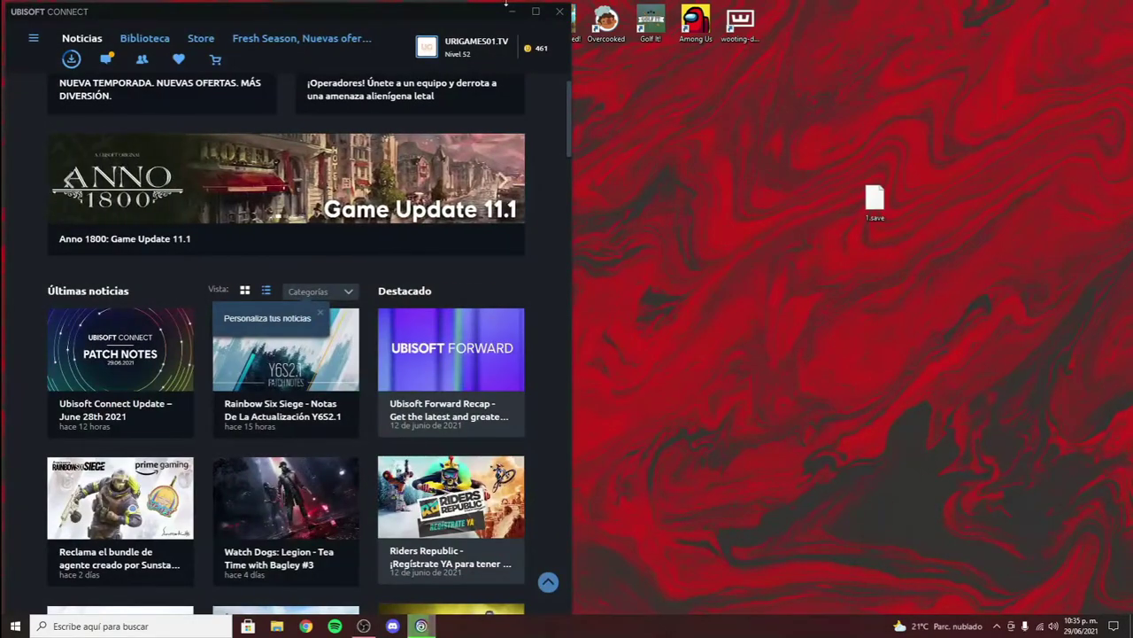
{"action": "left_click", "coordinate": [536, 11]}
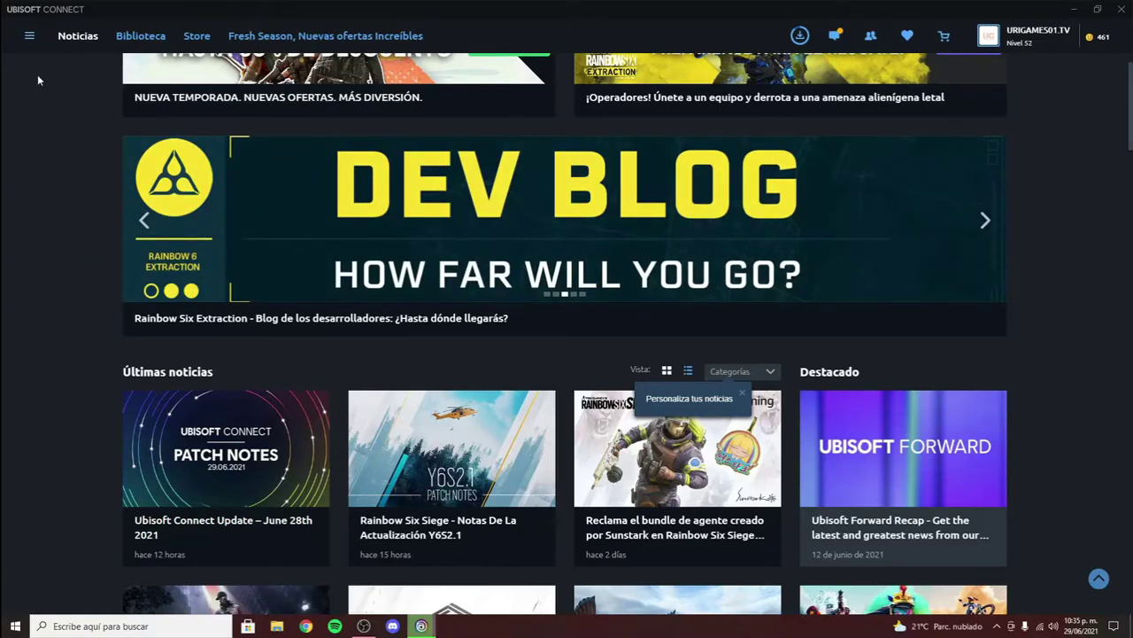
{"action": "left_click", "coordinate": [29, 38]}
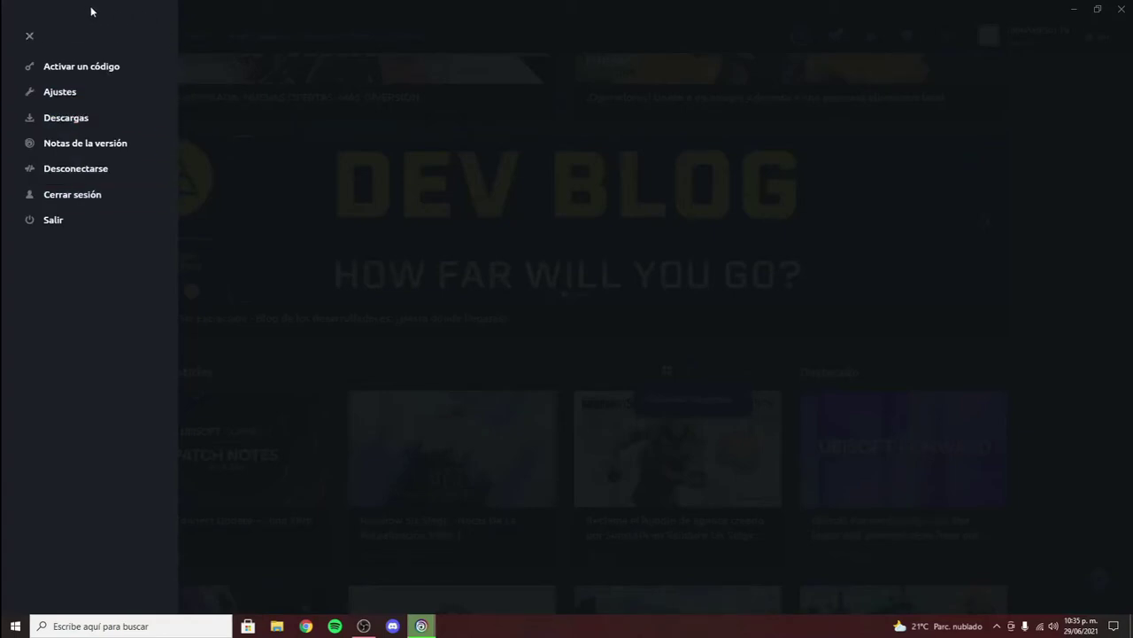
{"action": "left_click", "coordinate": [32, 96]}
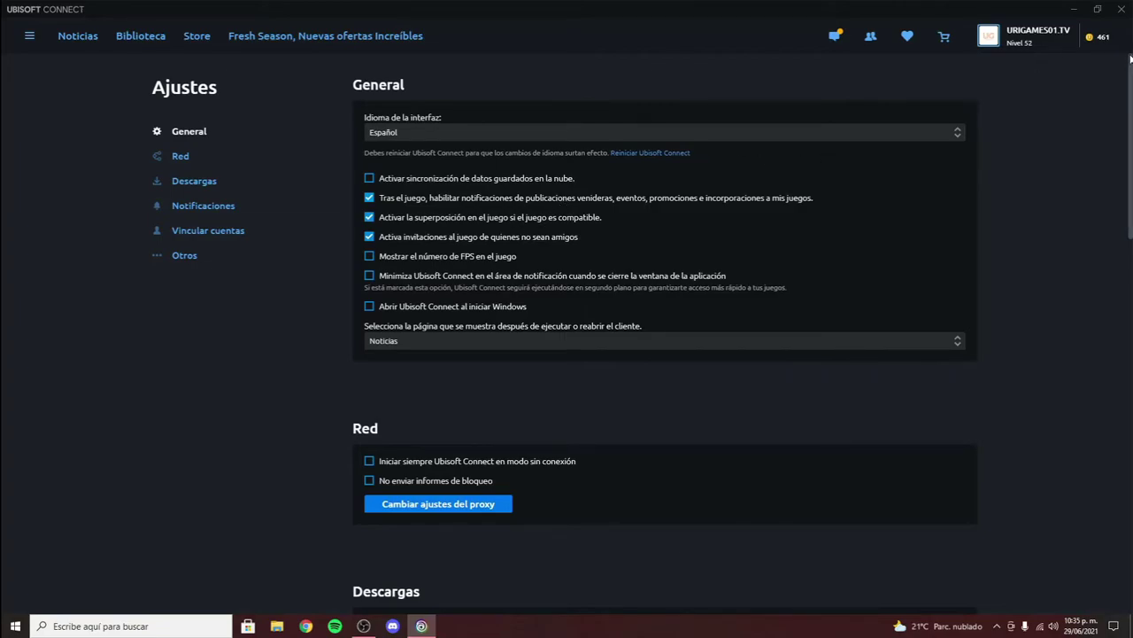
{"action": "left_click", "coordinate": [1123, 9]}
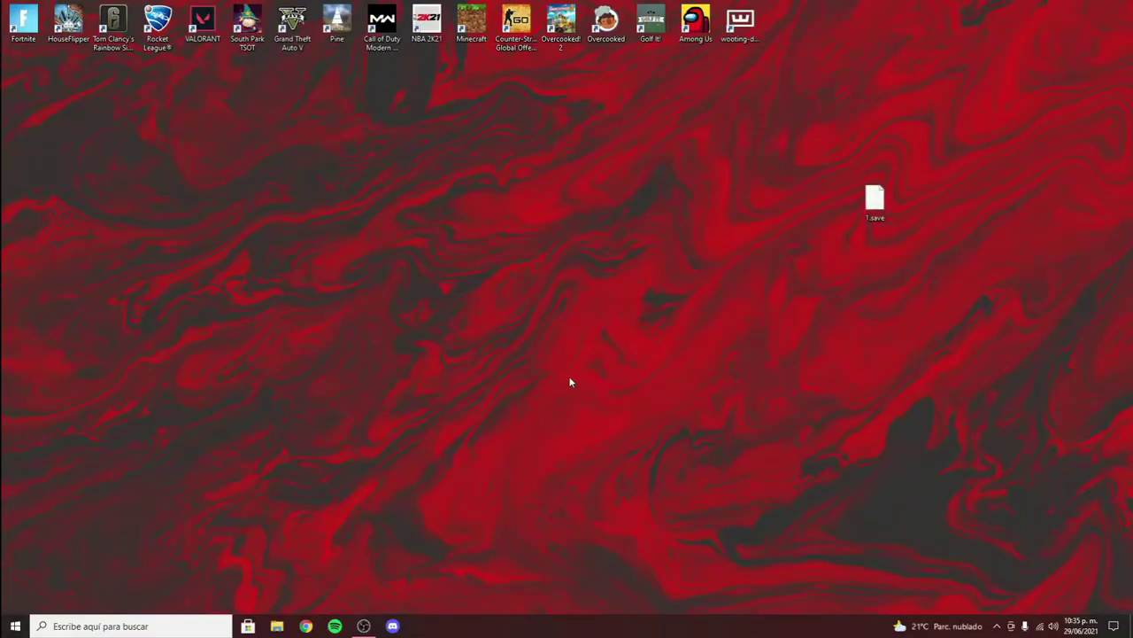
- Switch to File Explorer and open the Ubisoft folder inside Archivos de programa (x86) on drive C:
{"action": "left_click", "coordinate": [283, 628]}
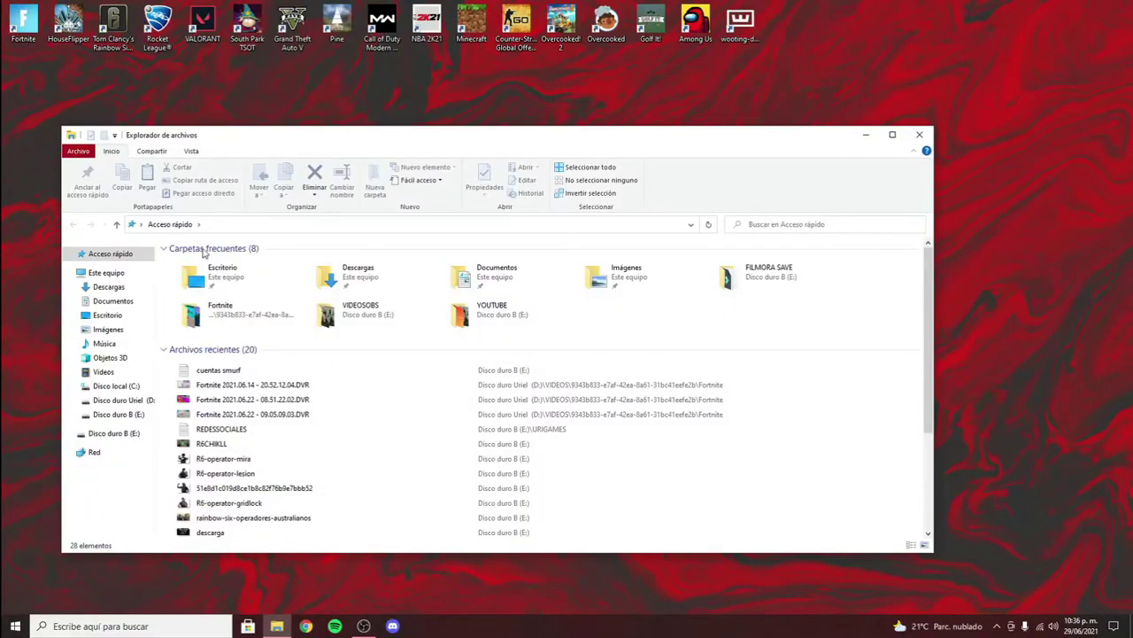
{"action": "left_click", "coordinate": [116, 386]}
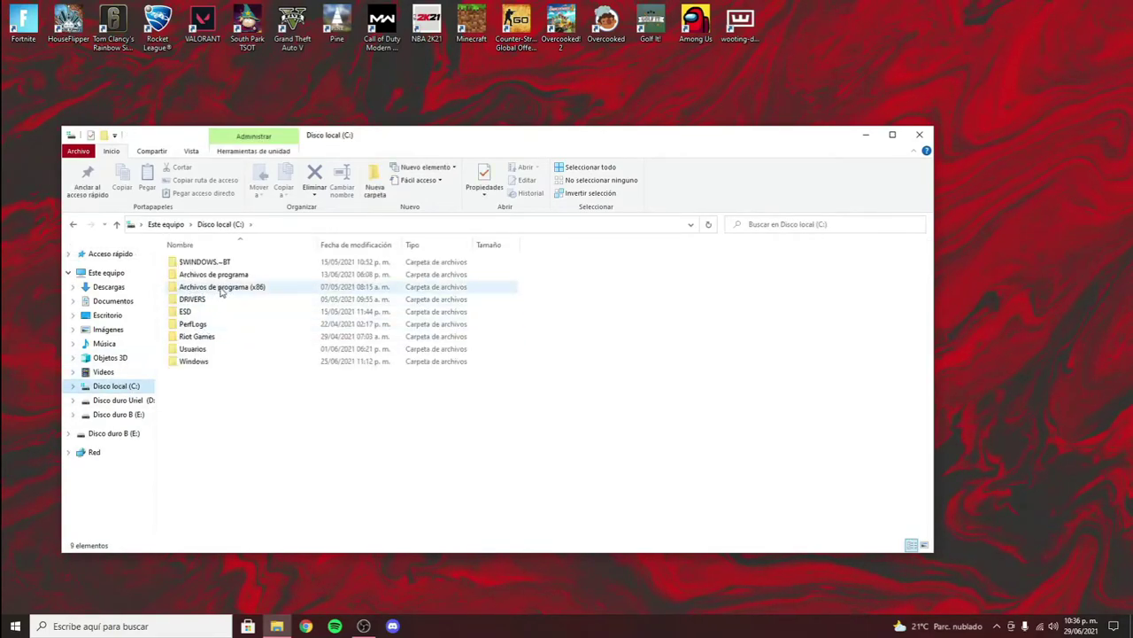
{"action": "double_click", "coordinate": [251, 293]}
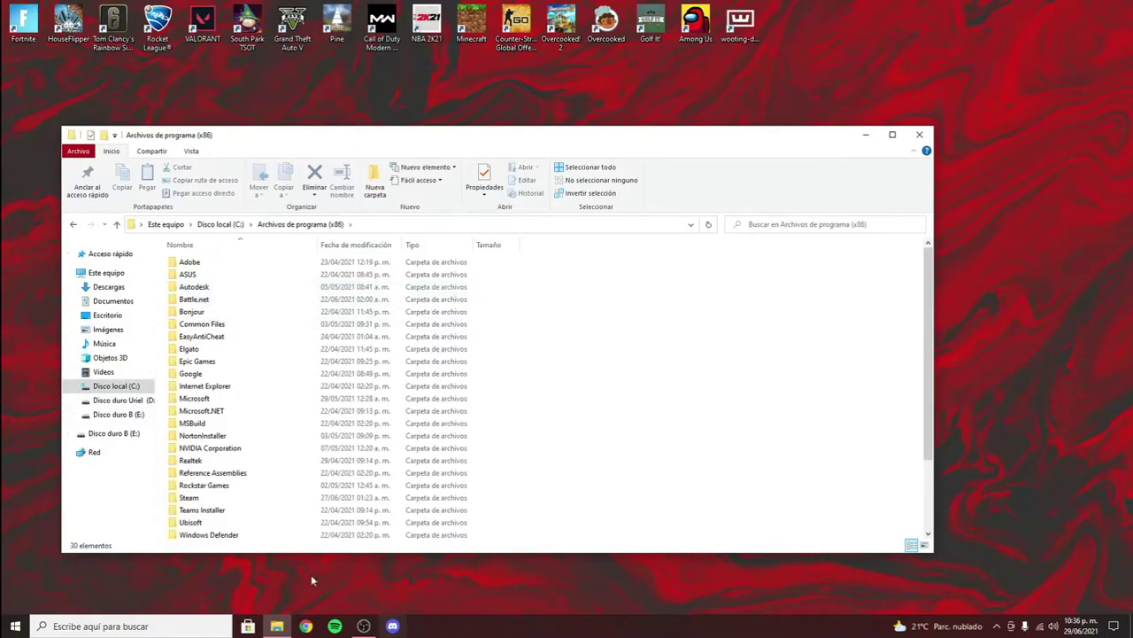
{"action": "scroll", "coordinate": [177, 478], "scroll_direction": "down", "scroll_amount": 3}
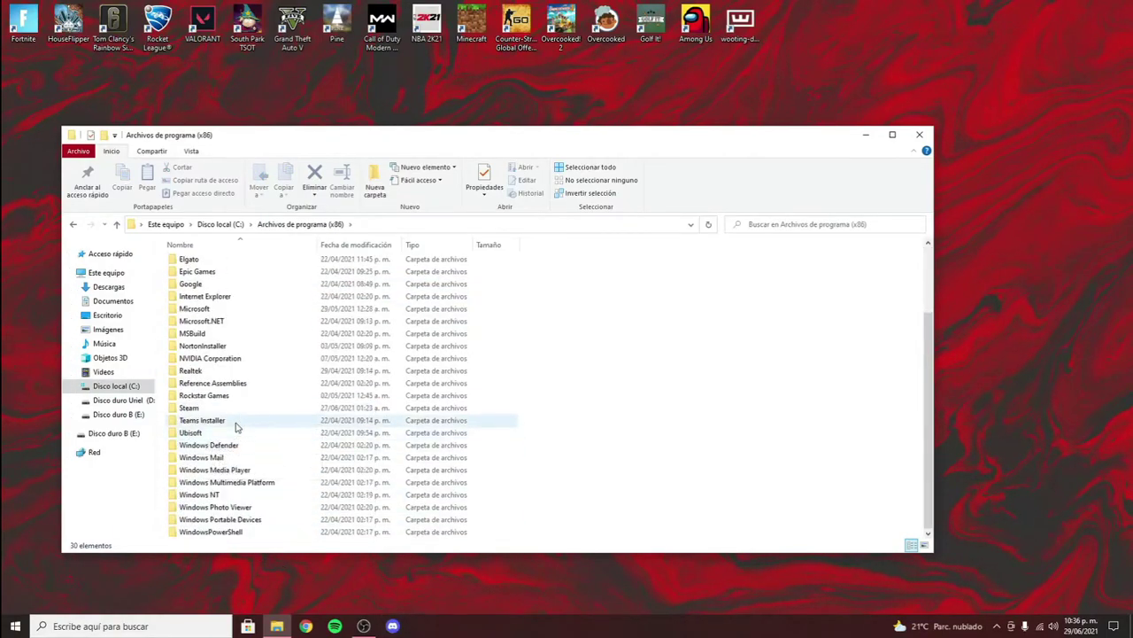
{"action": "double_click", "coordinate": [186, 434]}
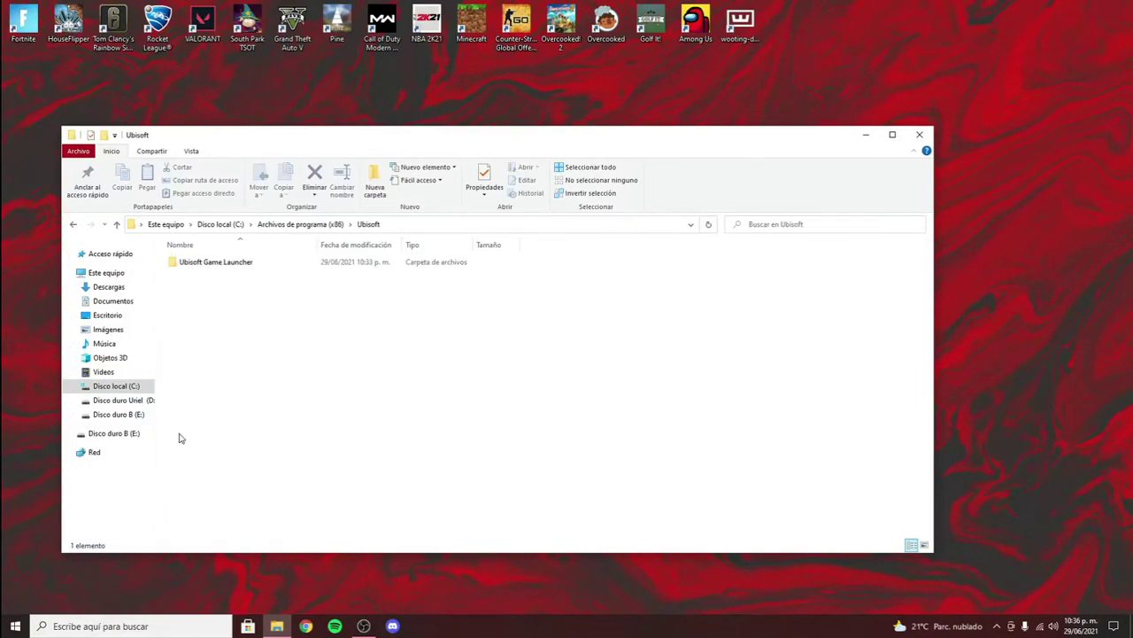
- Open Ubisoft Game Launcher, its savegames folder, the account's ID folder and the 635 folder inside it
{"action": "left_click", "coordinate": [213, 265]}
{"action": "left_click", "coordinate": [213, 265]}
{"action": "left_click", "coordinate": [353, 354]}
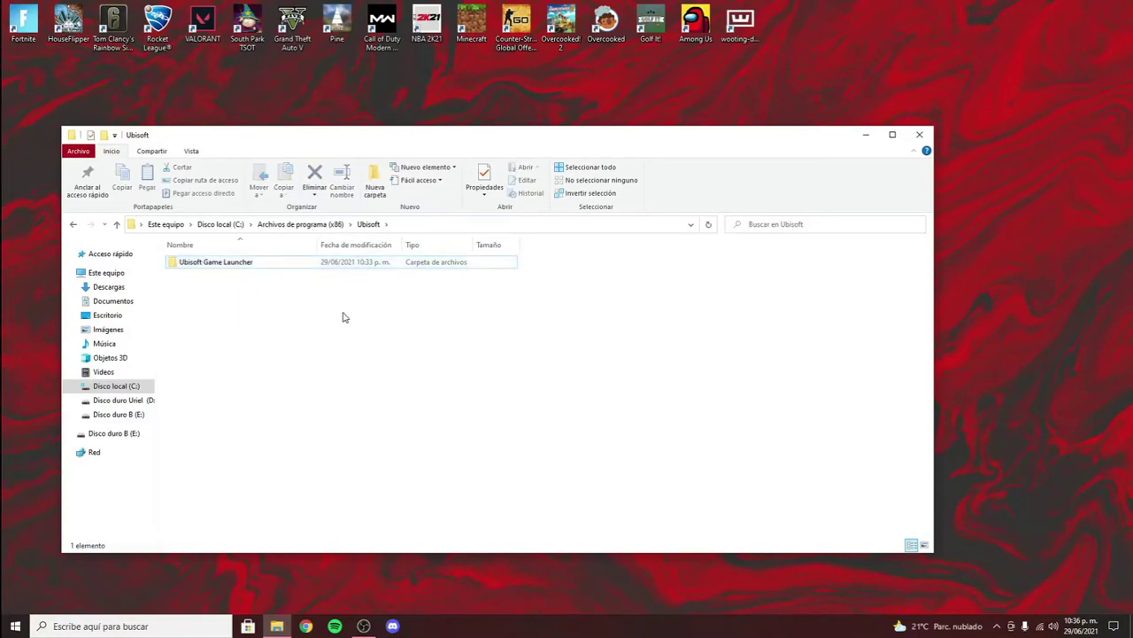
{"action": "double_click", "coordinate": [312, 263]}
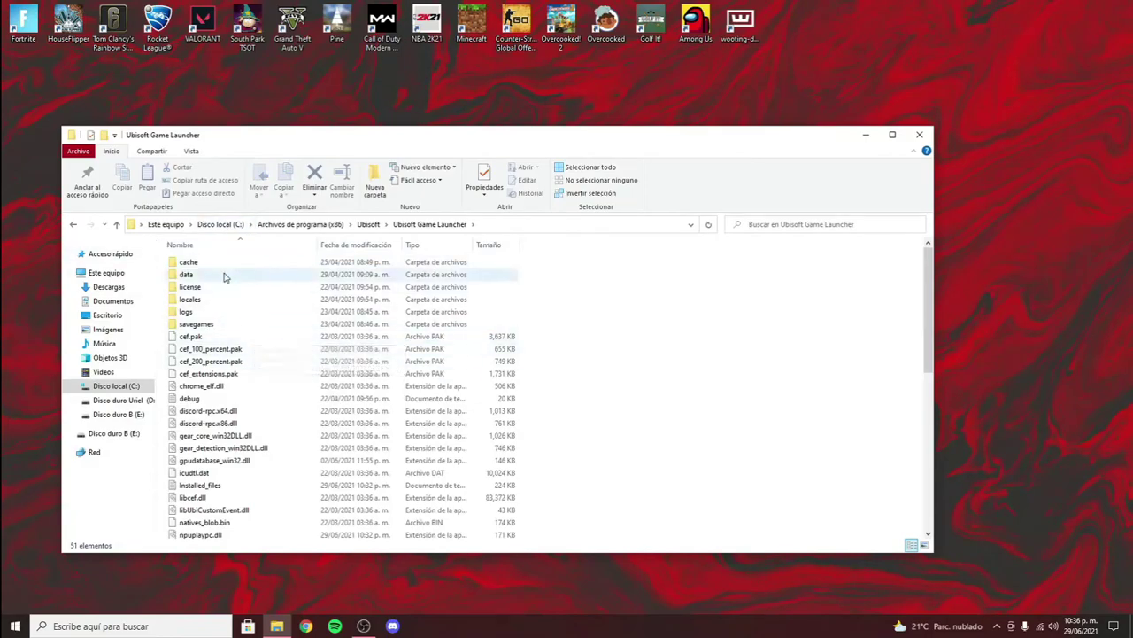
{"action": "left_click", "coordinate": [182, 326]}
{"action": "double_click", "coordinate": [182, 327]}
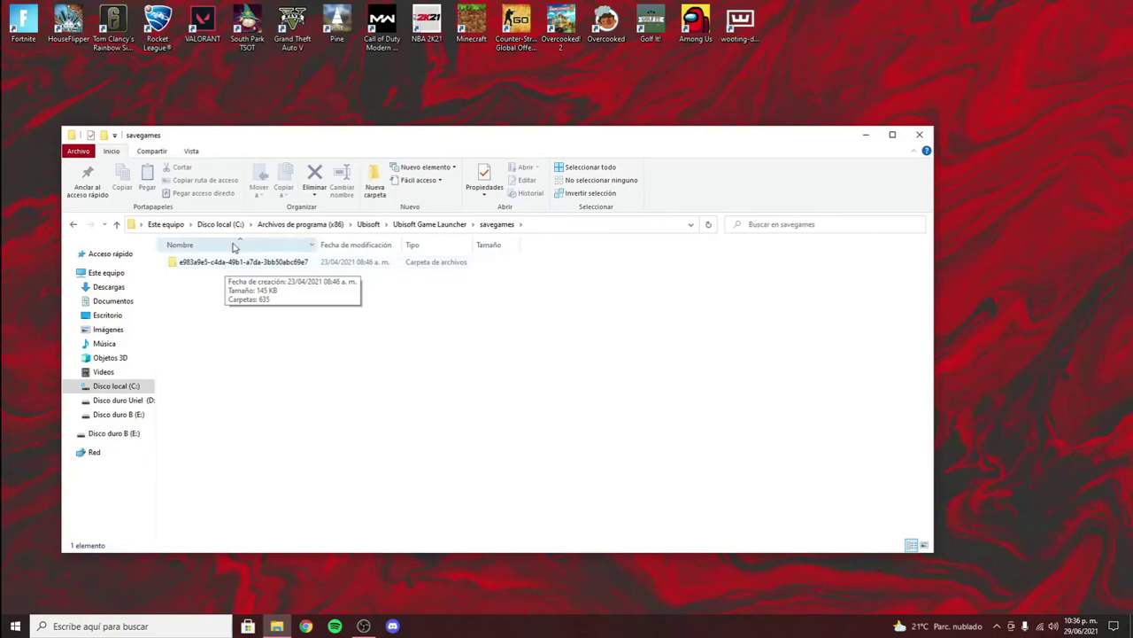
{"action": "double_click", "coordinate": [251, 265]}
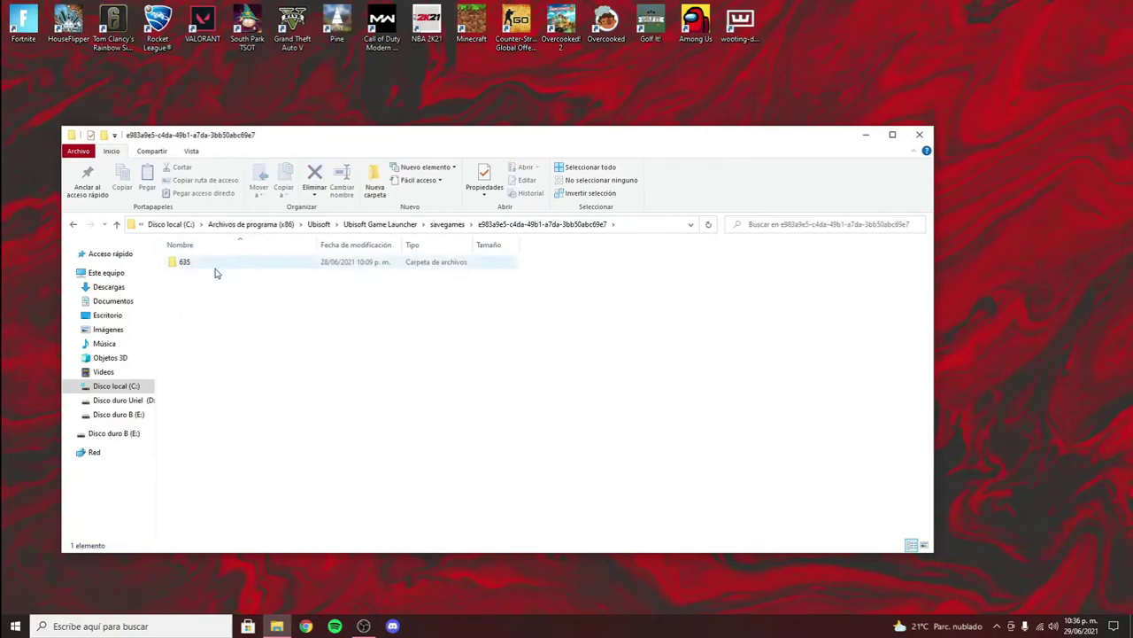
{"action": "double_click", "coordinate": [186, 264]}
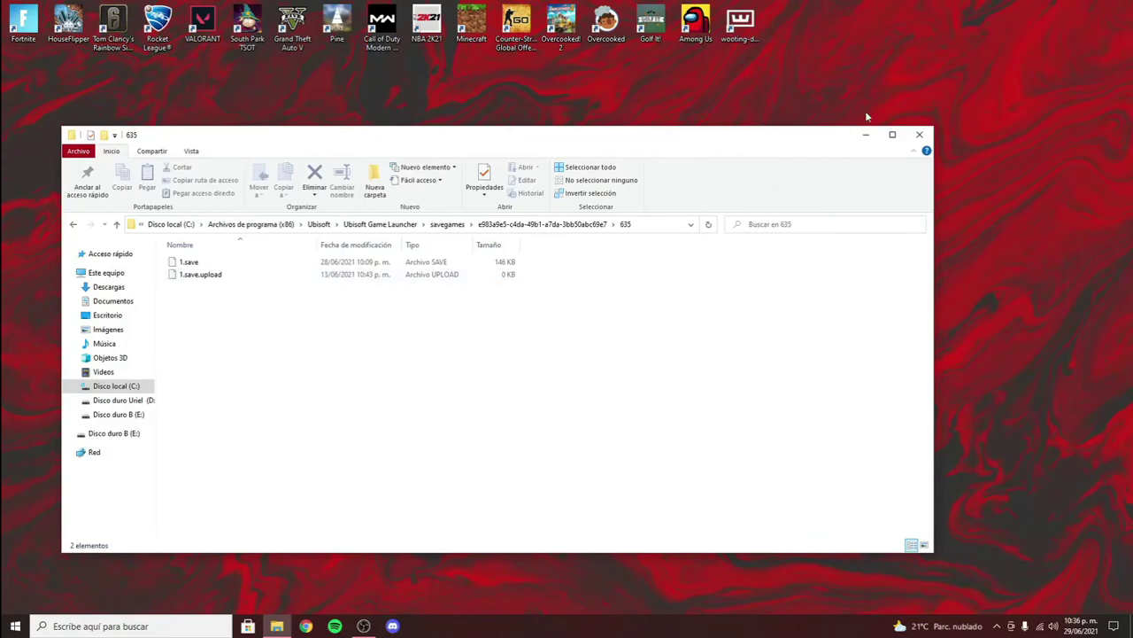
- Move 1.save from the desktop into the 635 folder on drive C:, replacing the existing file
{"action": "left_click_drag", "start_coordinate": [758, 142], "coordinate": [818, 193]}
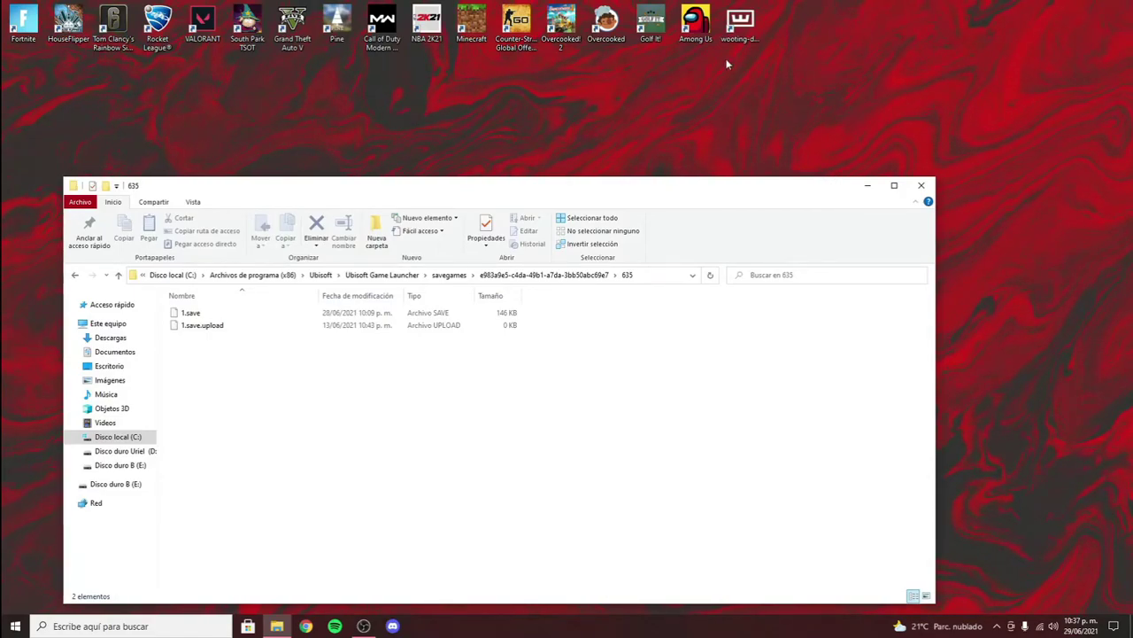
{"action": "left_click_drag", "start_coordinate": [819, 189], "coordinate": [470, 397]}
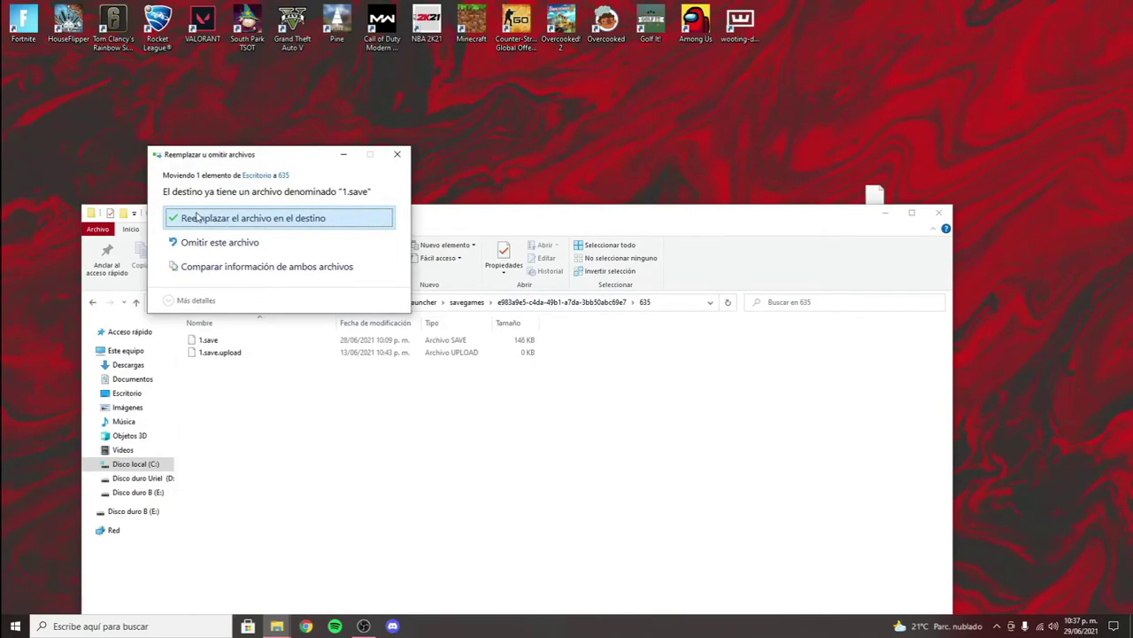
{"action": "left_click", "coordinate": [263, 221]}
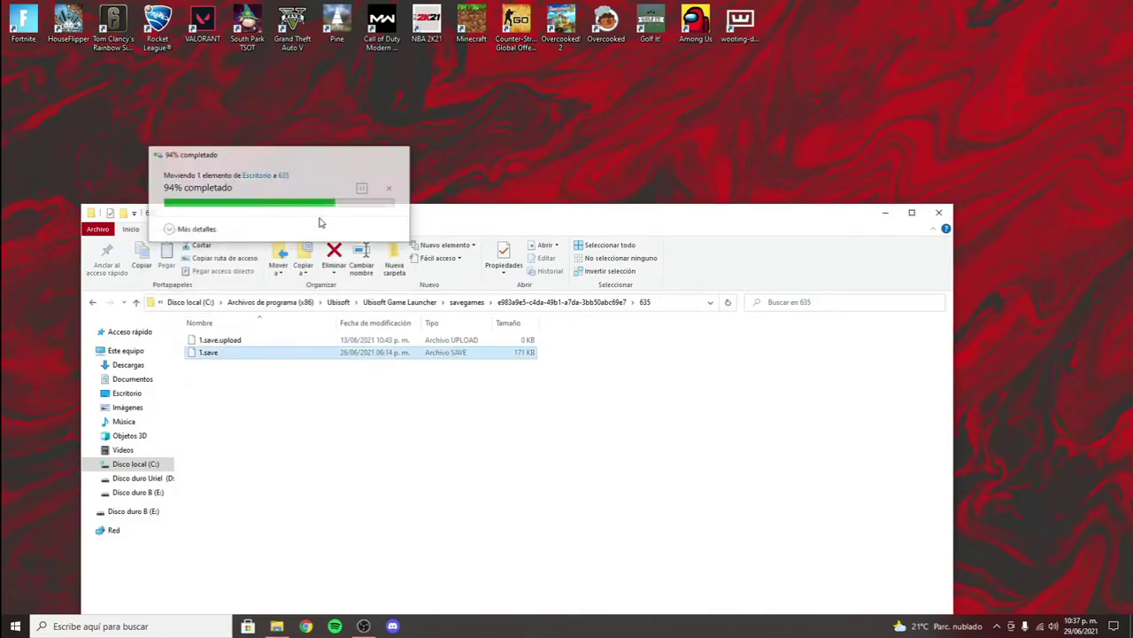
- Search drive D: for "ubisoft" and open the Ubisoft Game Launcher folder
{"action": "left_click_drag", "start_coordinate": [321, 218], "coordinate": [310, 129]}
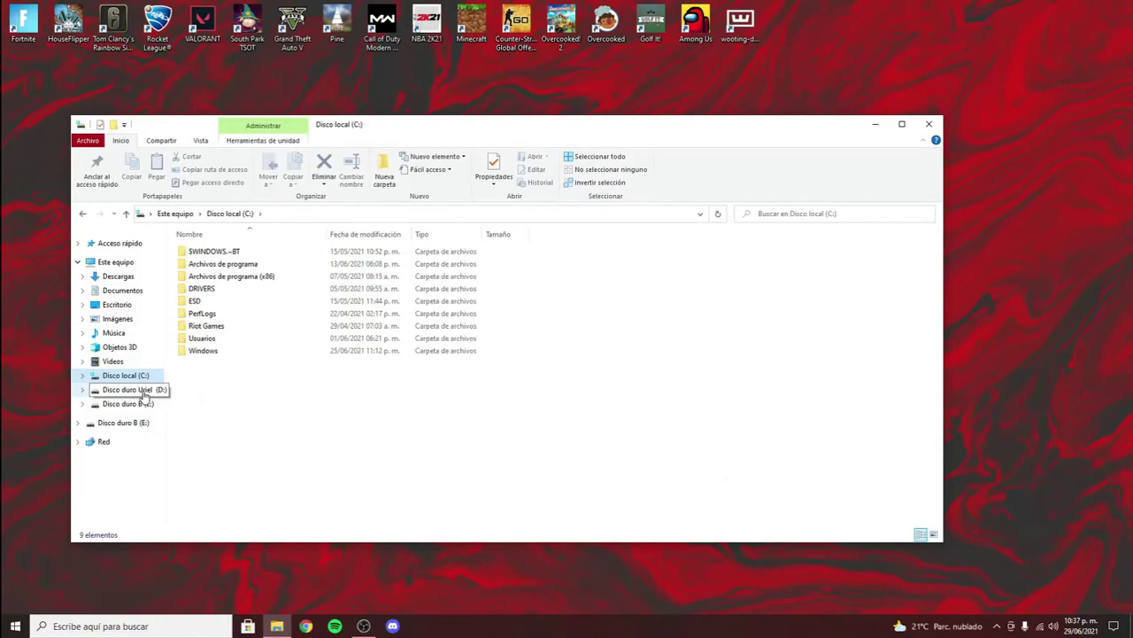
{"action": "left_click", "coordinate": [149, 390]}
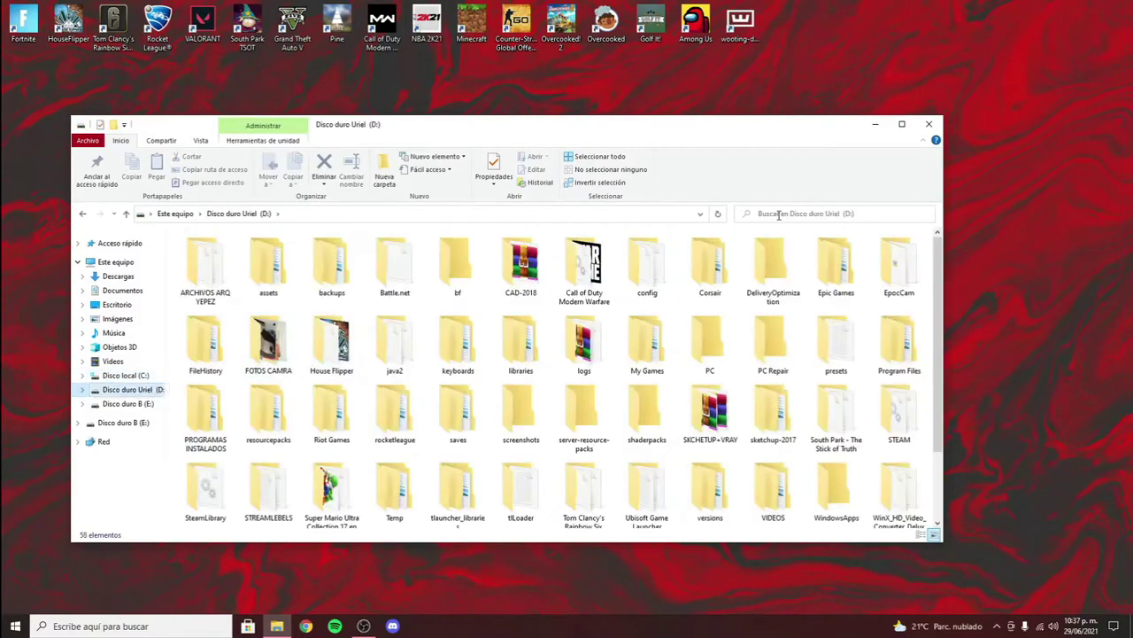
{"action": "left_click", "coordinate": [781, 214]}
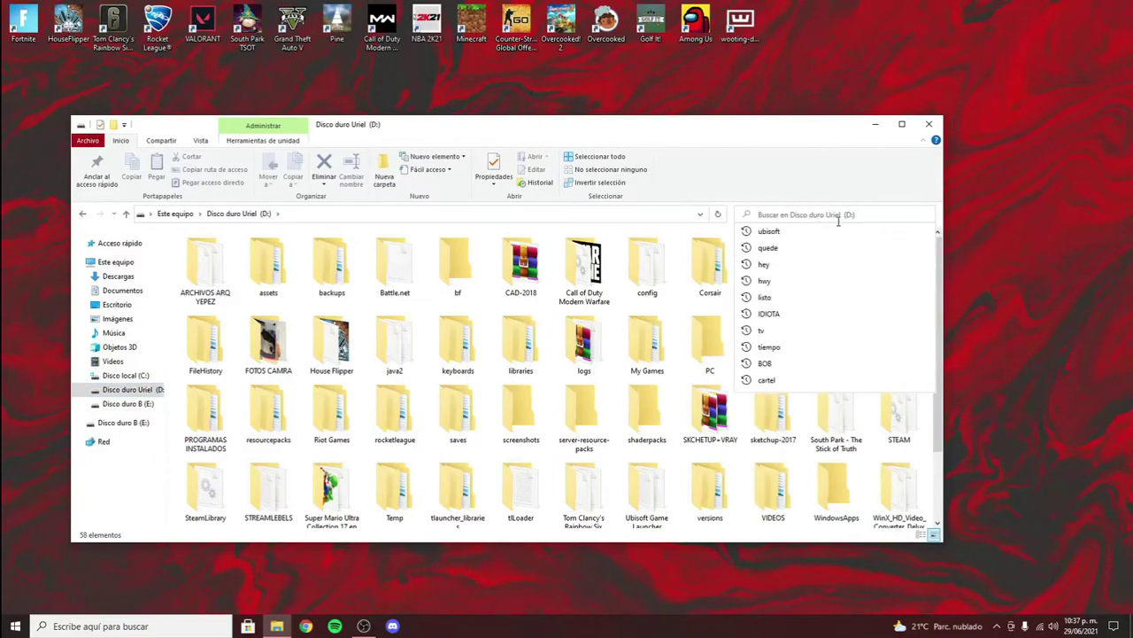
{"action": "left_click", "coordinate": [786, 234]}
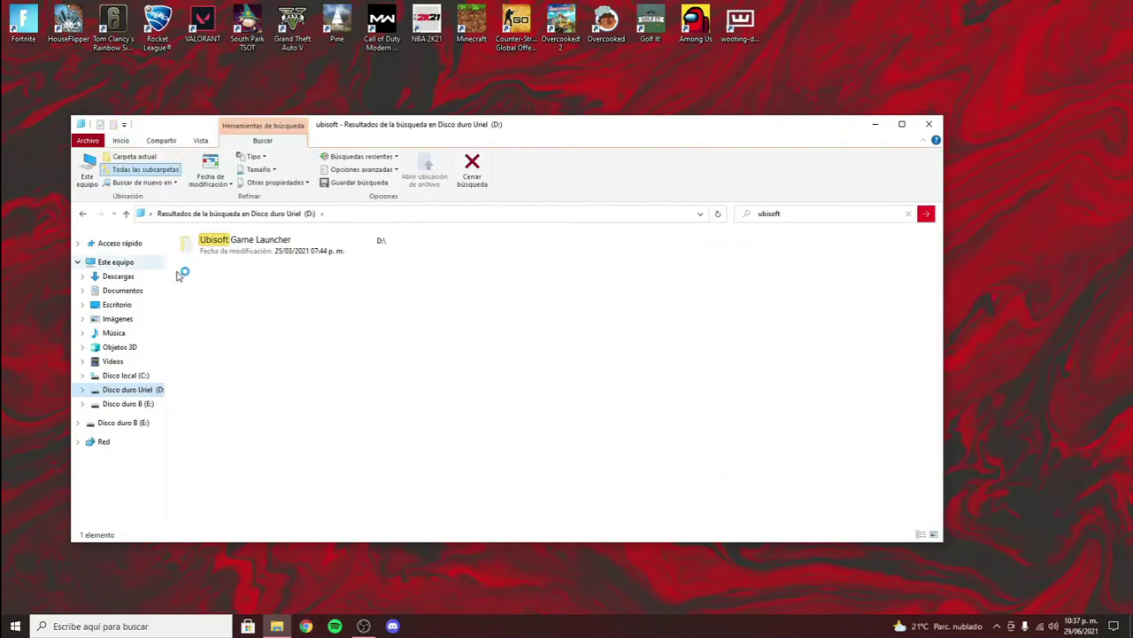
{"action": "left_click", "coordinate": [216, 246]}
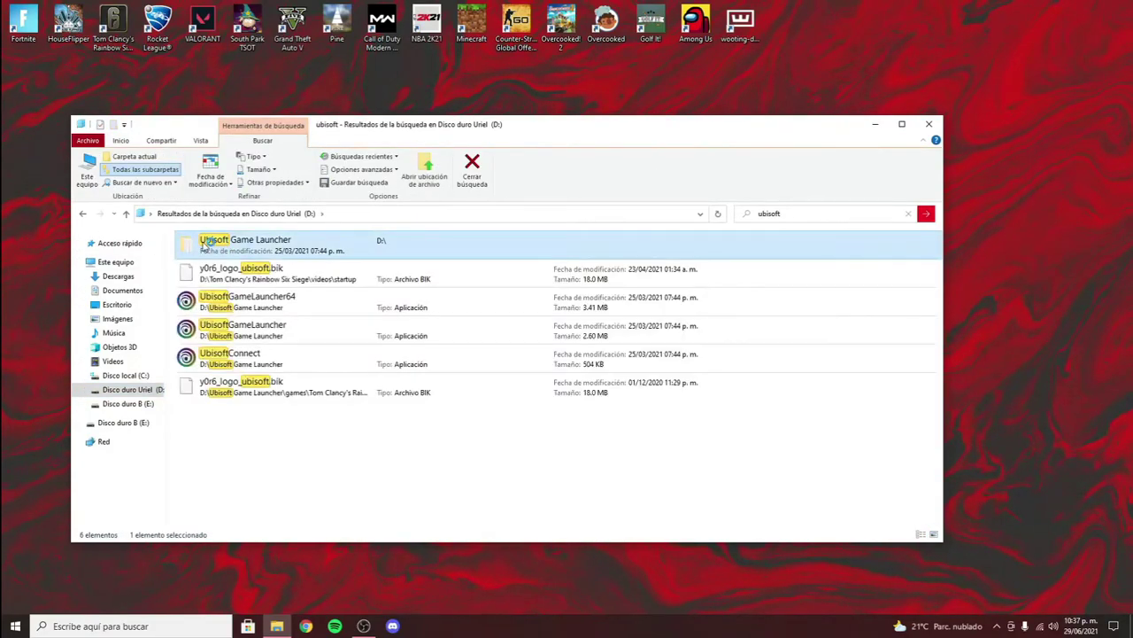
{"action": "double_click", "coordinate": [284, 246]}
- Open the savegames folder on drive D:, the second account ID folder and its 635 folder
{"action": "double_click", "coordinate": [211, 324]}
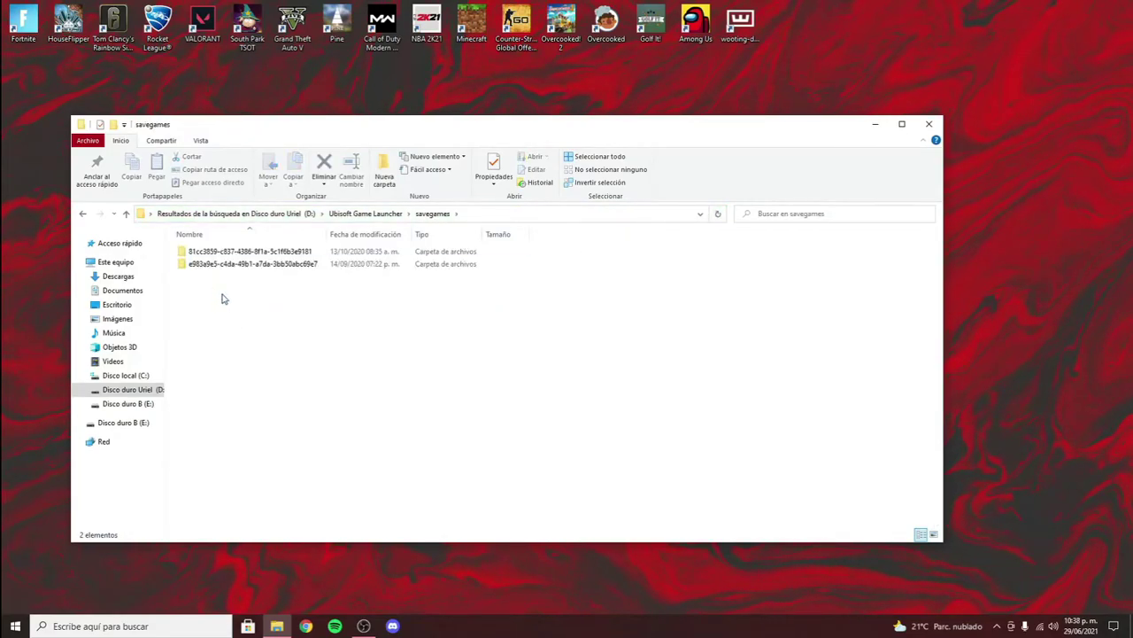
{"action": "double_click", "coordinate": [195, 264]}
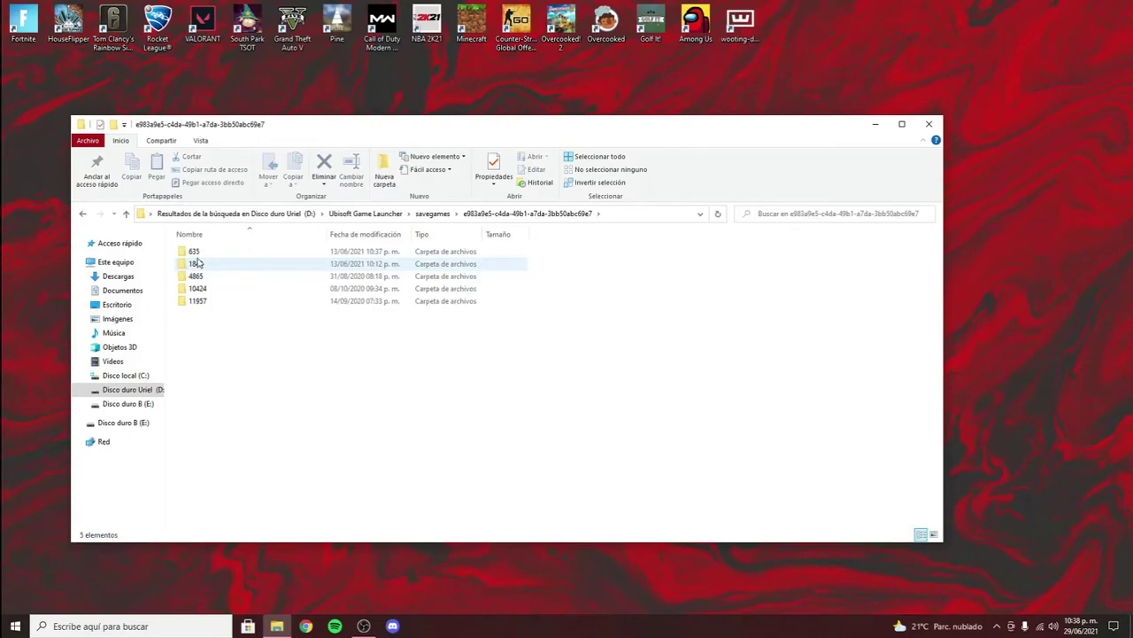
{"action": "mouse_move", "coordinate": [198, 263]}
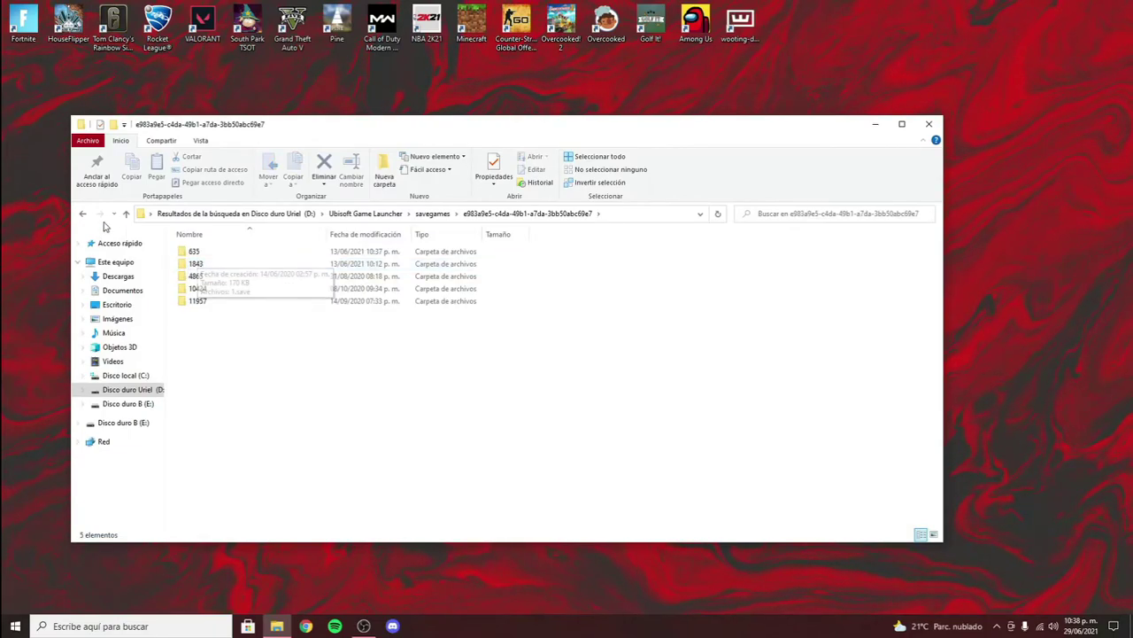
{"action": "left_click", "coordinate": [204, 255]}
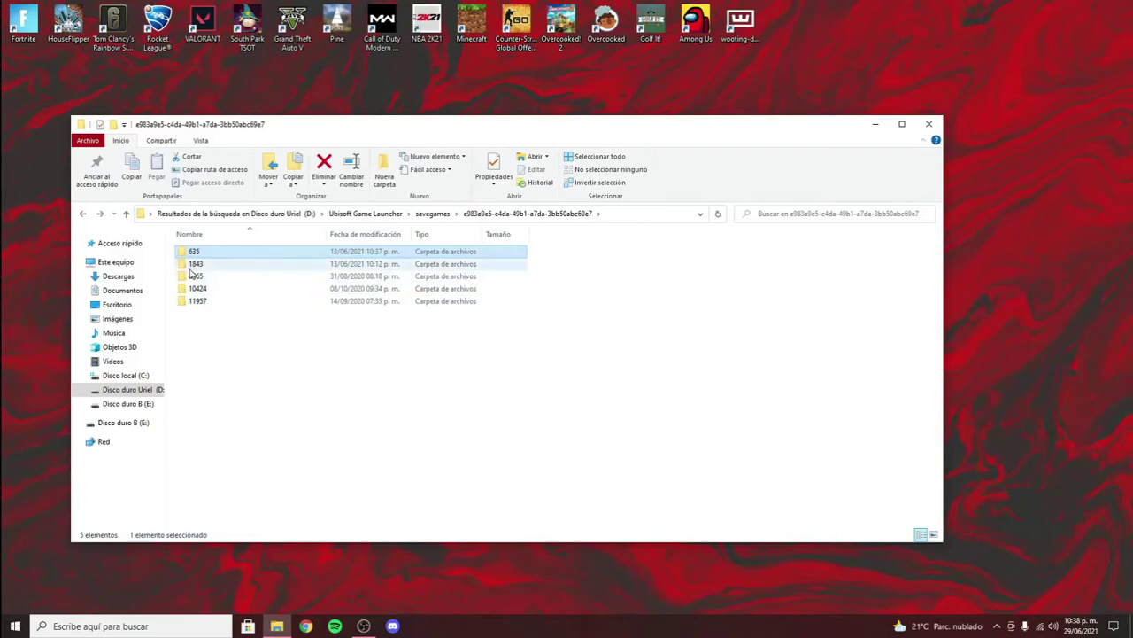
{"action": "double_click", "coordinate": [195, 252]}
- Copy 1.save from the desktop into the 635 folder on drive D:, replacing the existing file, and close File Explorer
{"action": "left_click_drag", "start_coordinate": [448, 134], "coordinate": [470, 102]}
{"action": "left_click_drag", "start_coordinate": [875, 22], "coordinate": [233, 289]}
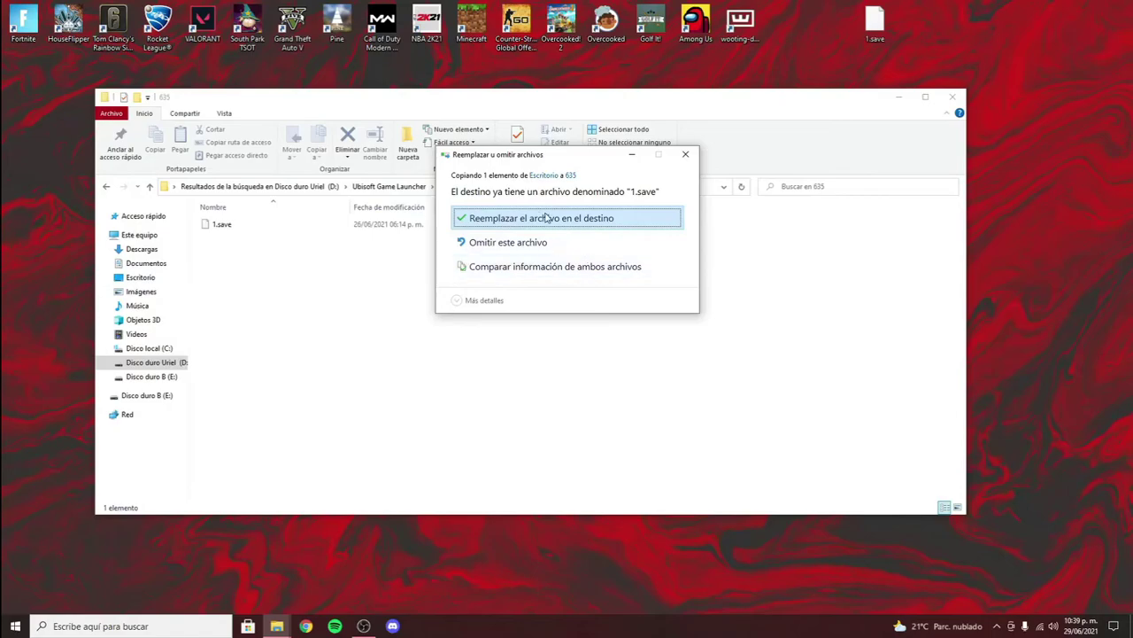
{"action": "left_click", "coordinate": [490, 221]}
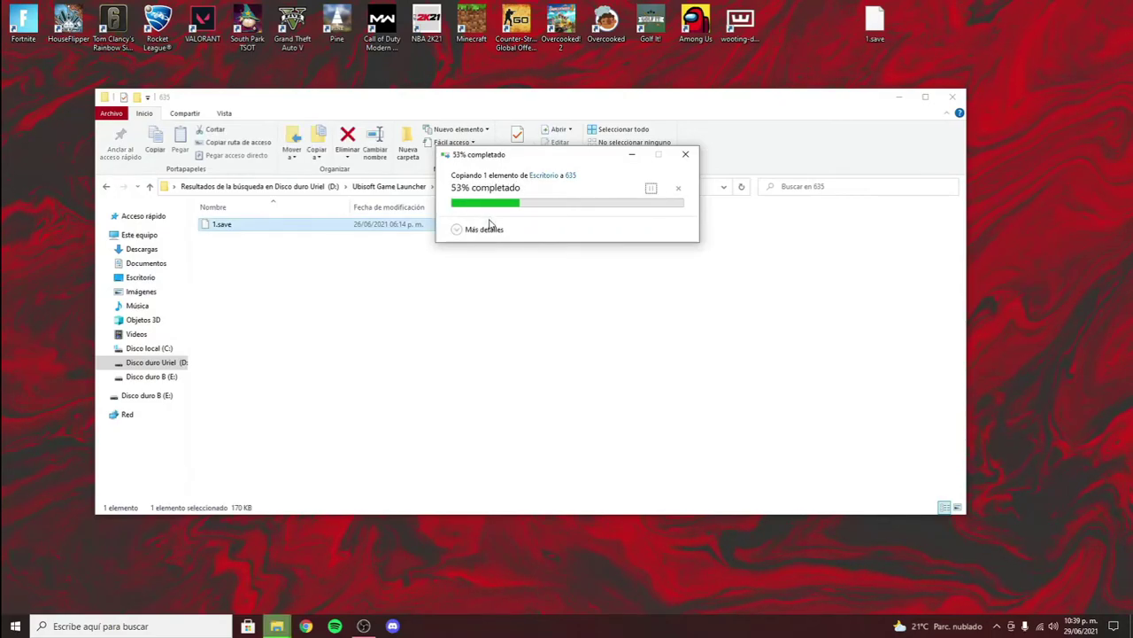
{"action": "left_click", "coordinate": [952, 97]}
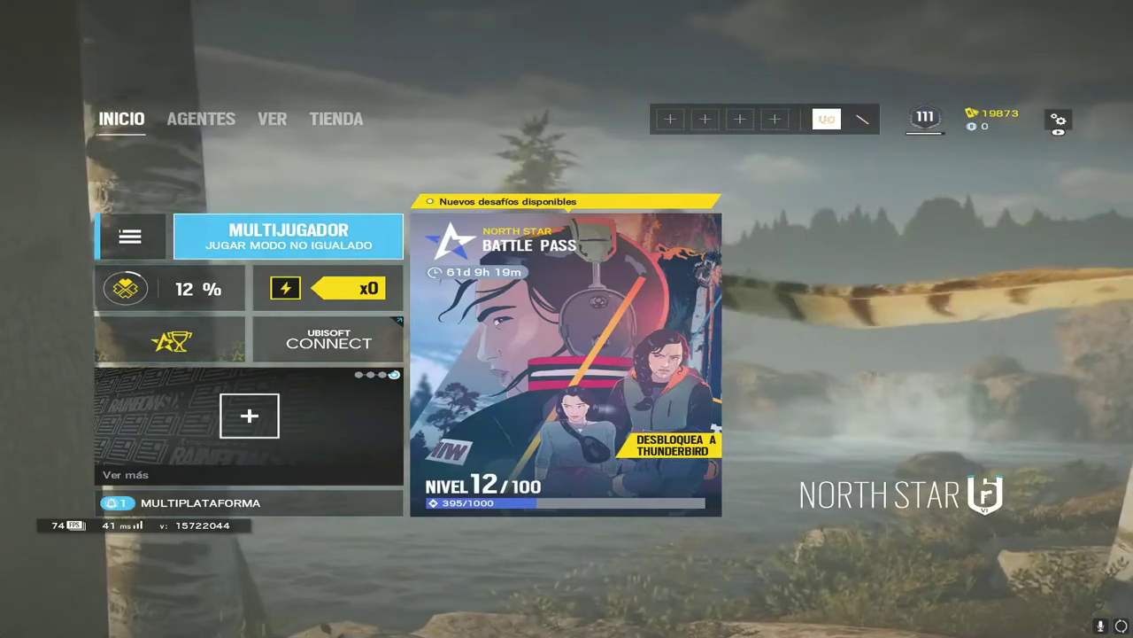
- In Rainbow Six Siege, open the attacker Sledge's page from the agents list
{"action": "left_click", "coordinate": [1055, 120]}
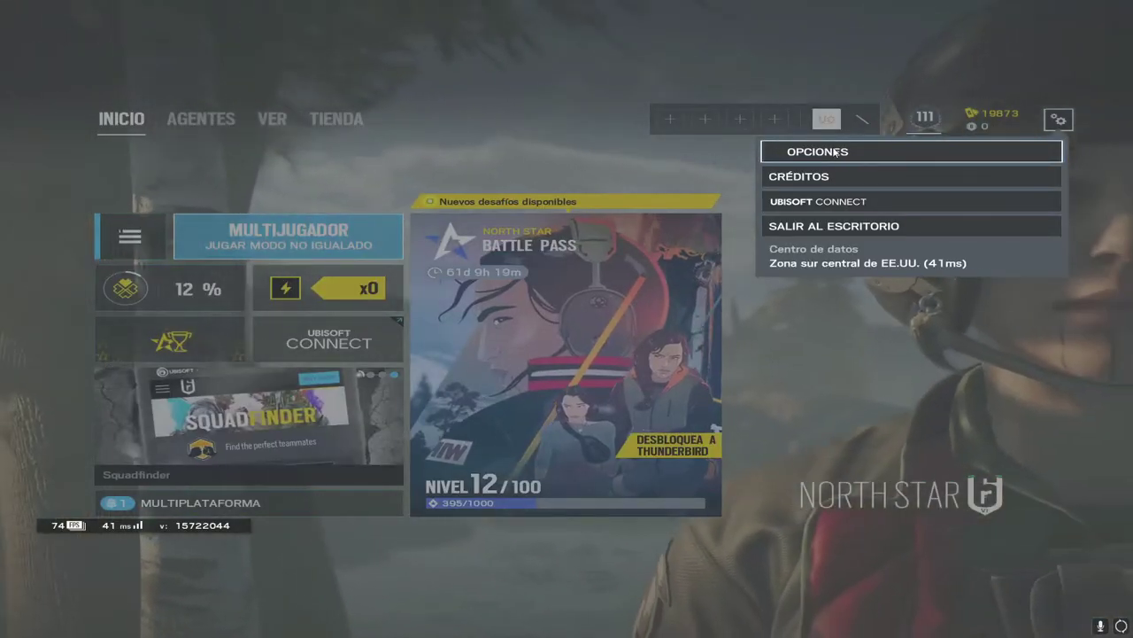
{"action": "key", "text": "Escape"}
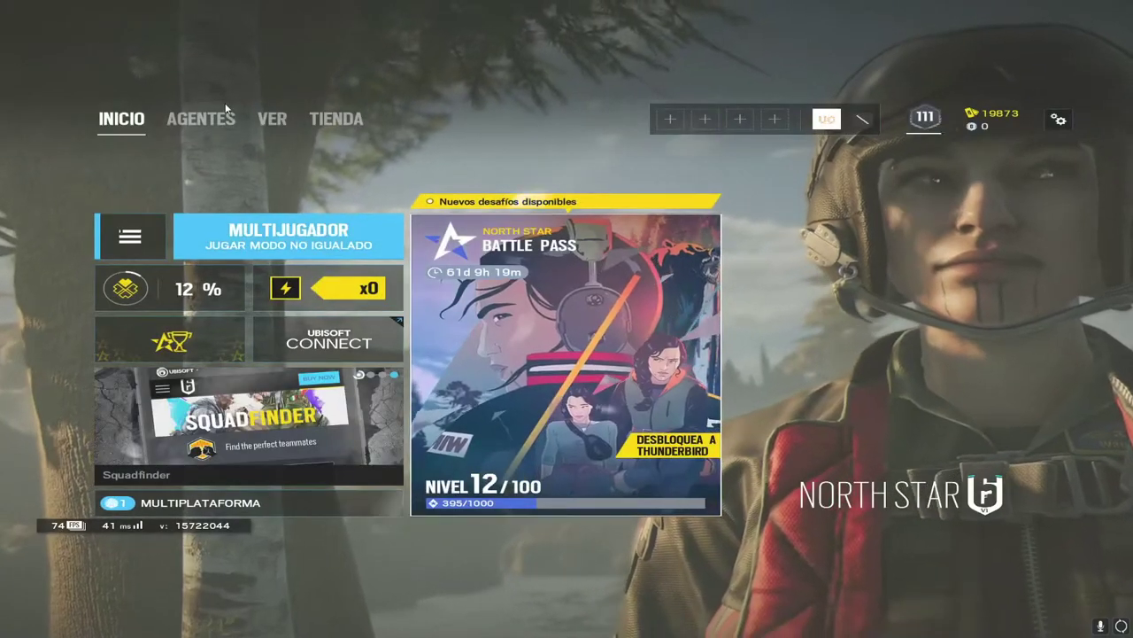
{"action": "left_click", "coordinate": [197, 118]}
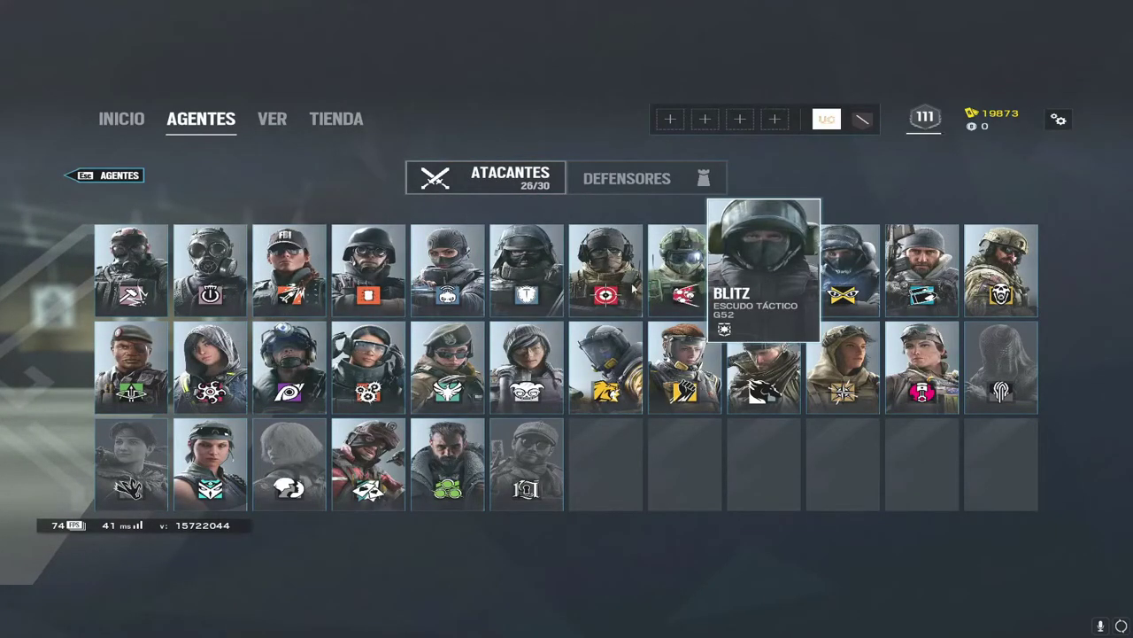
{"action": "left_click", "coordinate": [139, 266]}
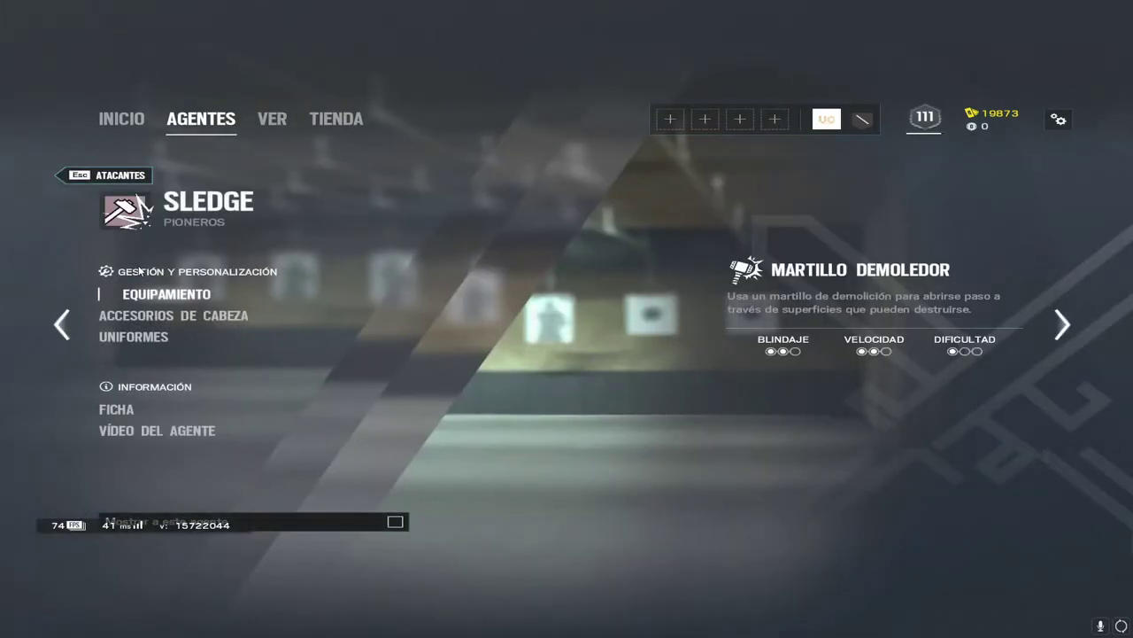